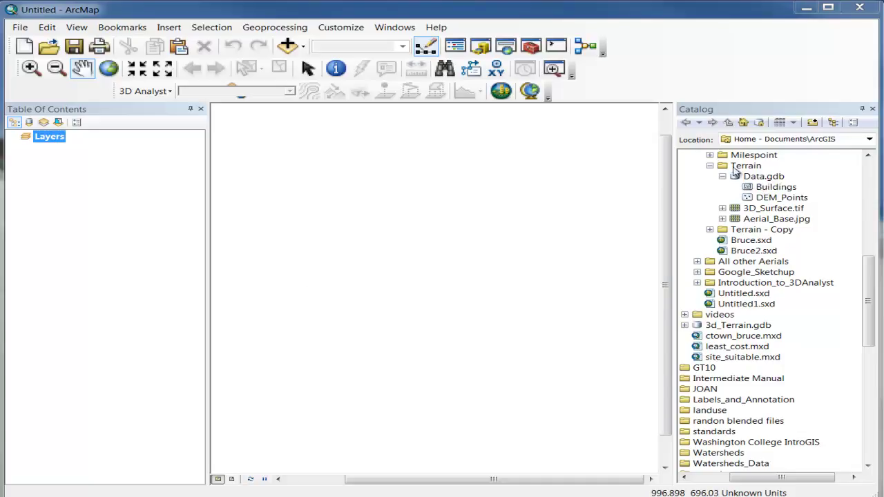
Step: Add the DEM_Points feature class from Data.gdb to the map and view its attribute table
left_click(775, 199)
mouse_move(775, 199)
left_mouse_down()
mouse_move(464, 170)
mouse_move(442, 154)
mouse_move(439, 167)
left_mouse_up()
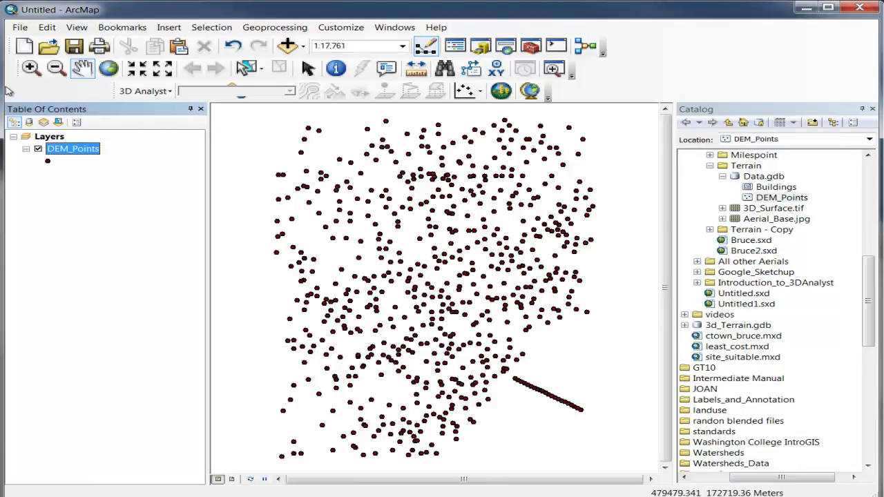
right_click(81, 152)
left_click(114, 190)
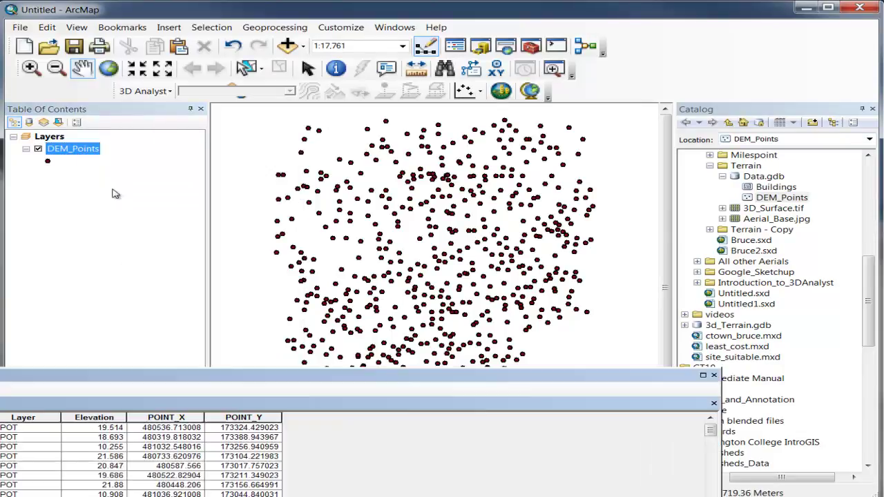
left_click_drag(76, 380, 246, 114)
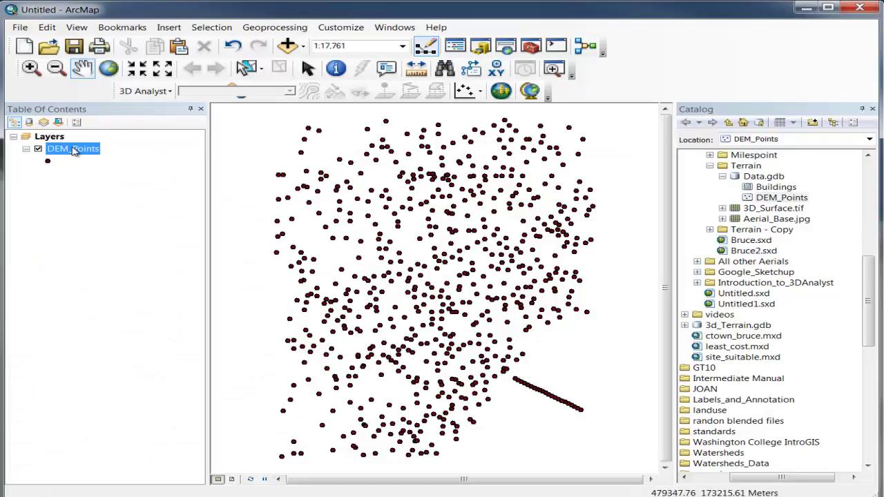
Step: Check the coordinate system and linear unit in the source properties of the DEM_Points layer
right_click(72, 148)
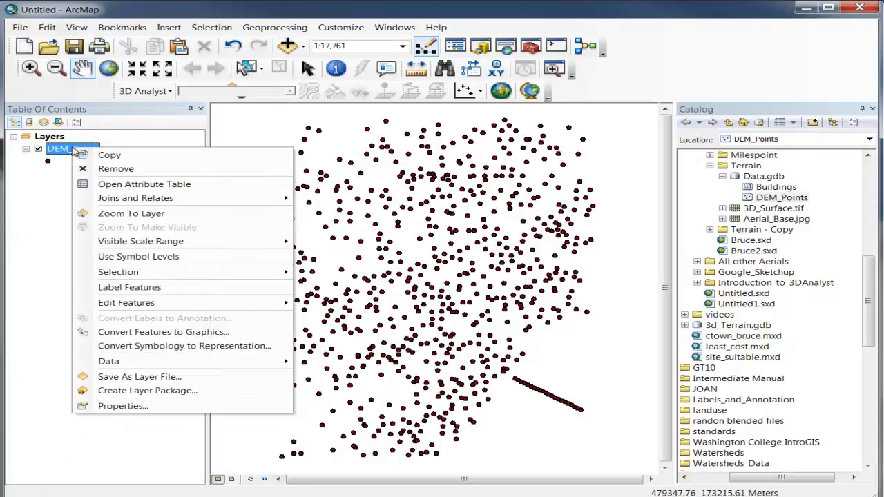
left_click(122, 406)
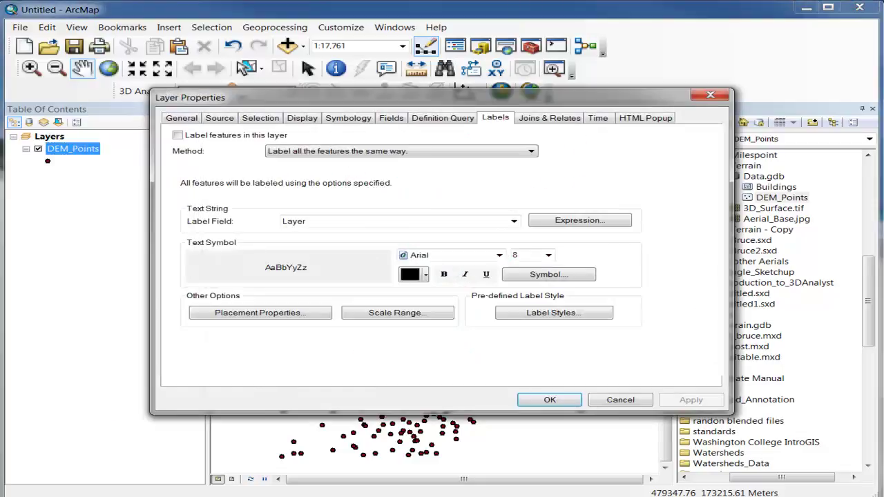
left_click(221, 119)
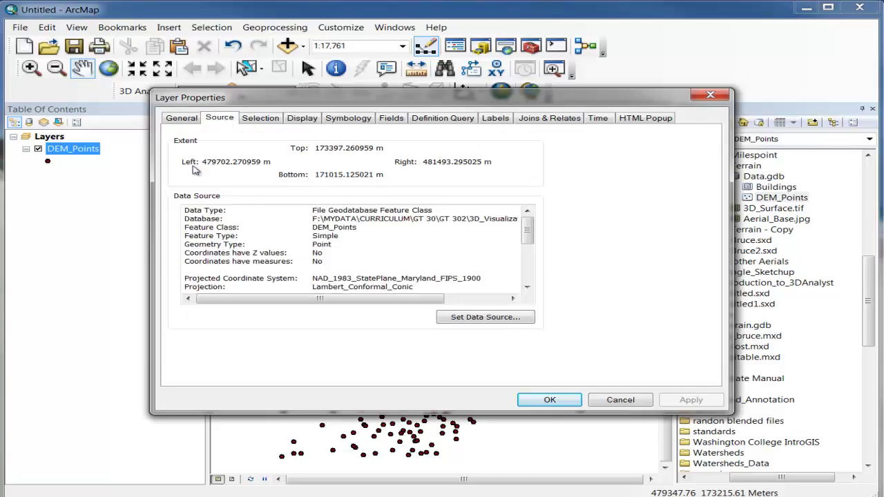
left_click_drag(528, 230, 528, 256)
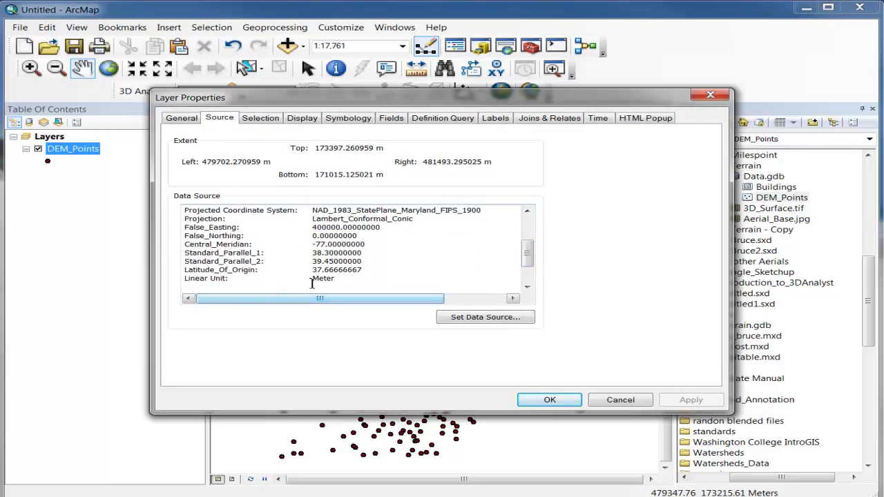
left_click(550, 400)
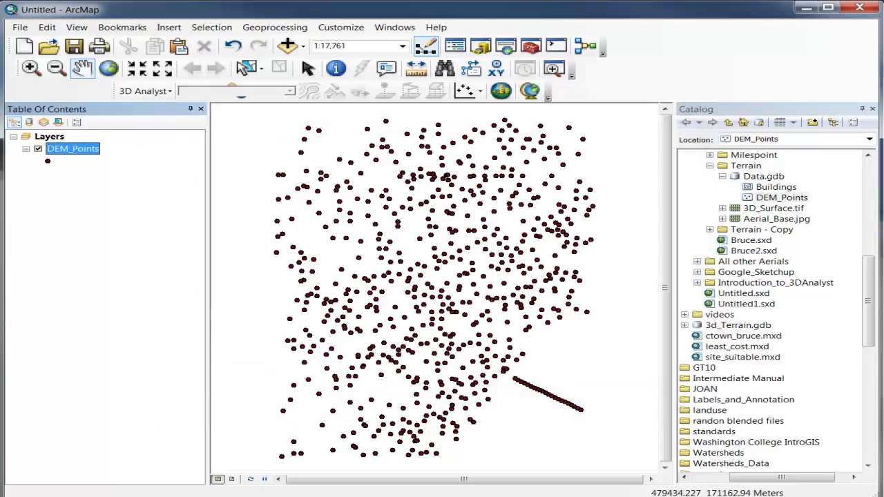
Step: Check that the 3D Analyst extension is enabled
left_click(351, 29)
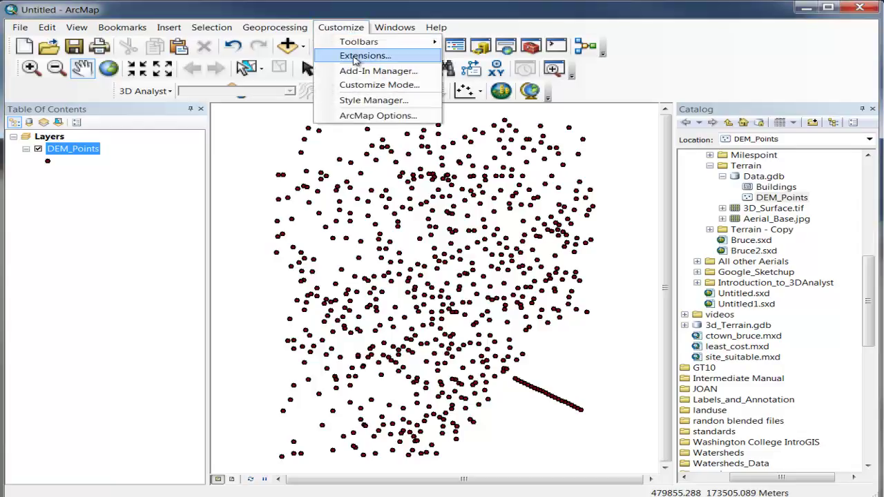
left_click(356, 55)
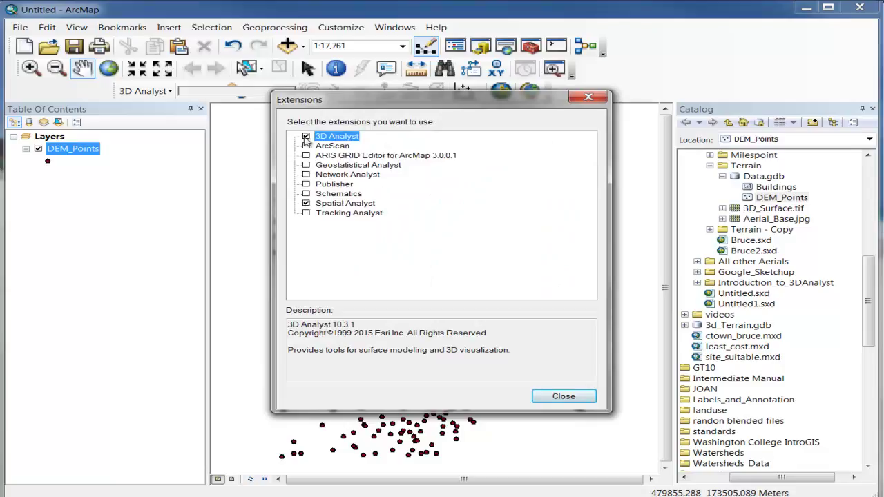
left_click(537, 395)
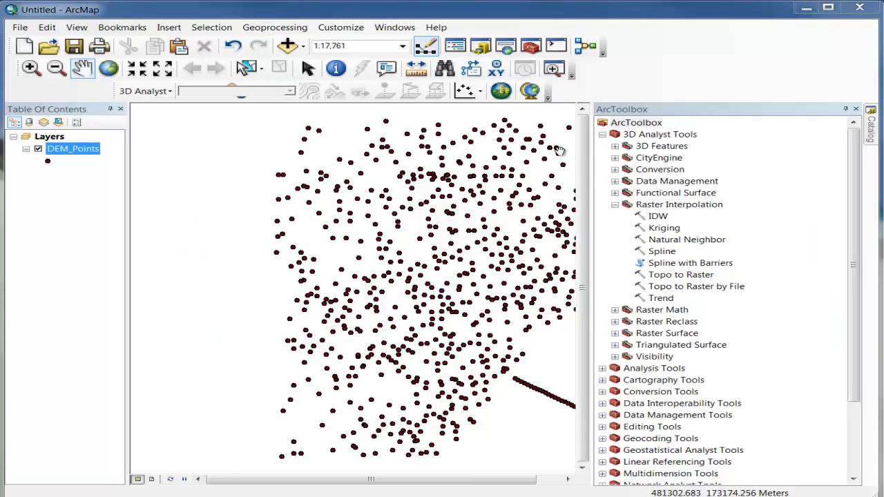
Step: Set up an IDW interpolation of DEM_Points on the Elevation field with output raster Bruce_IDW in 3d_Terrain.gdb
double_click(658, 216)
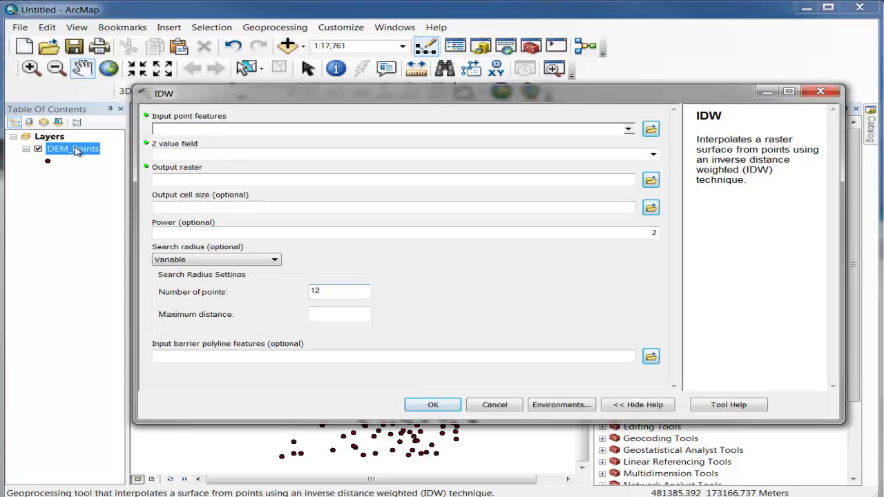
left_click_drag(76, 151, 198, 129)
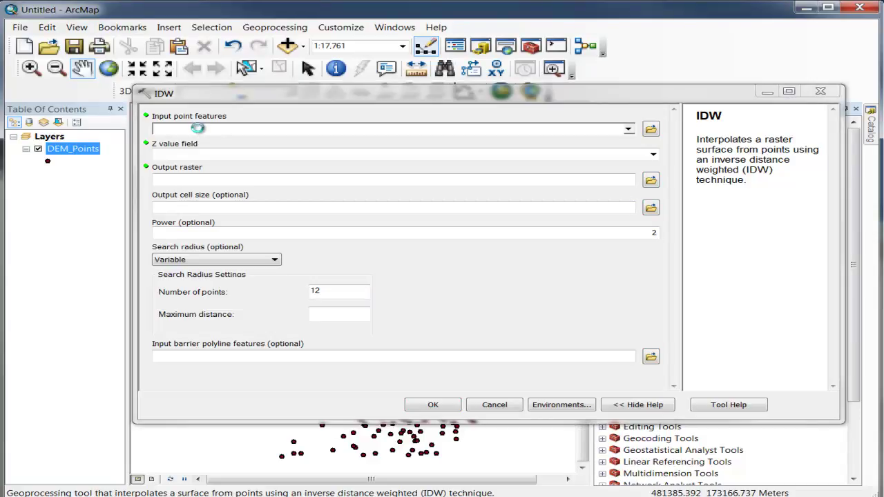
left_click_drag(198, 129, 198, 129)
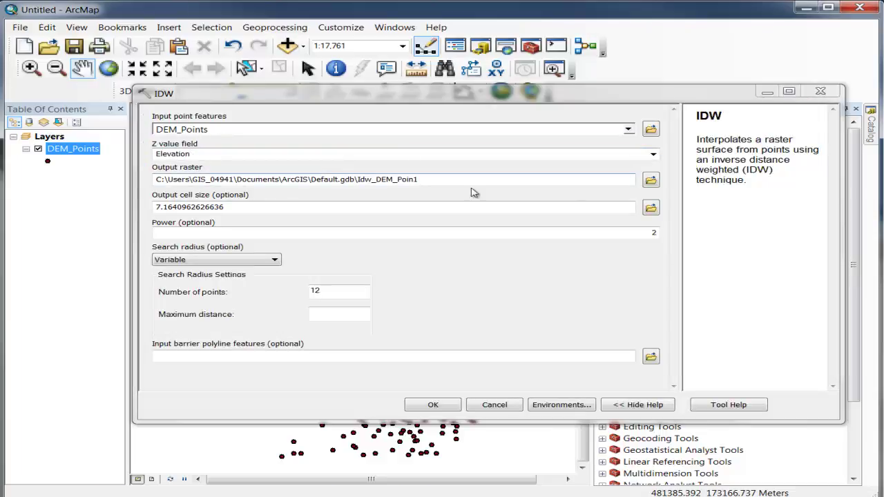
left_click(651, 181)
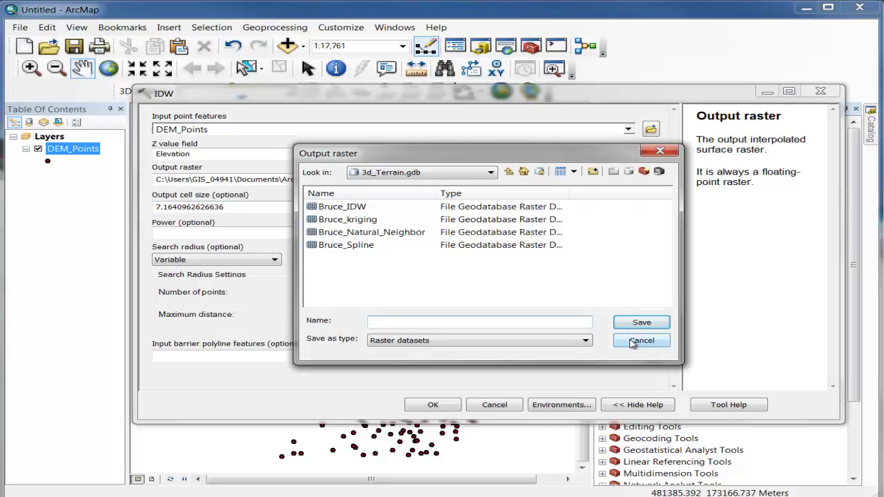
left_click(354, 207)
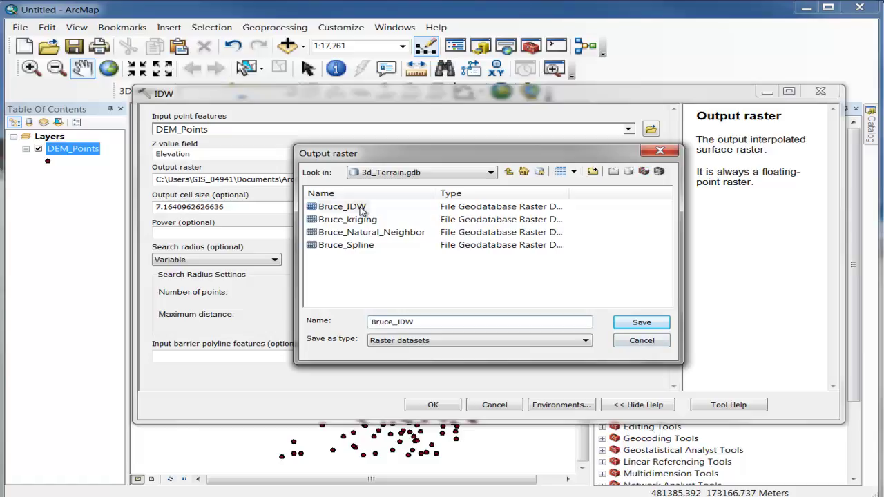
left_click(631, 324)
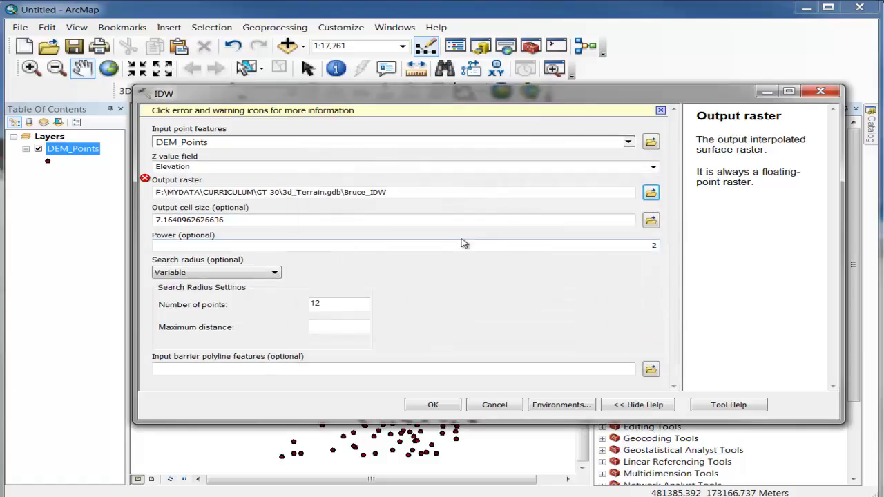
Step: Set the output cell size to 1 and generate the IDW surface as Bruce_IDW2
left_click(235, 223)
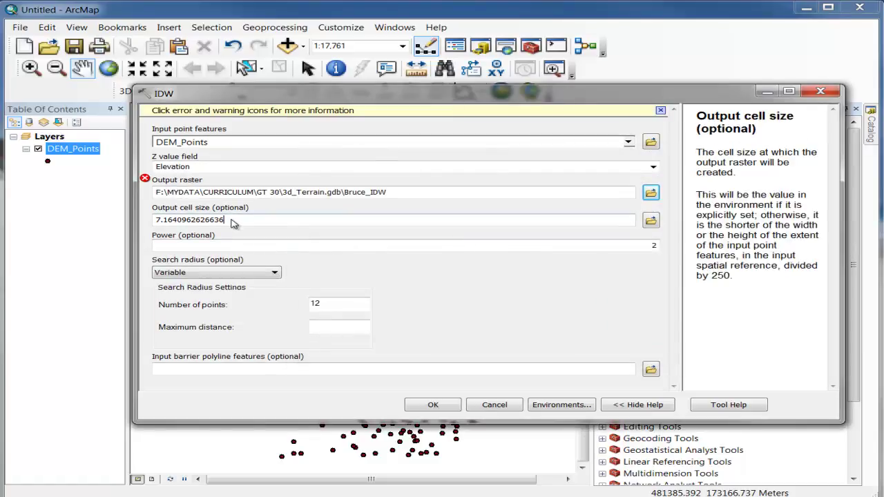
left_click_drag(235, 222, 99, 228)
type("1")
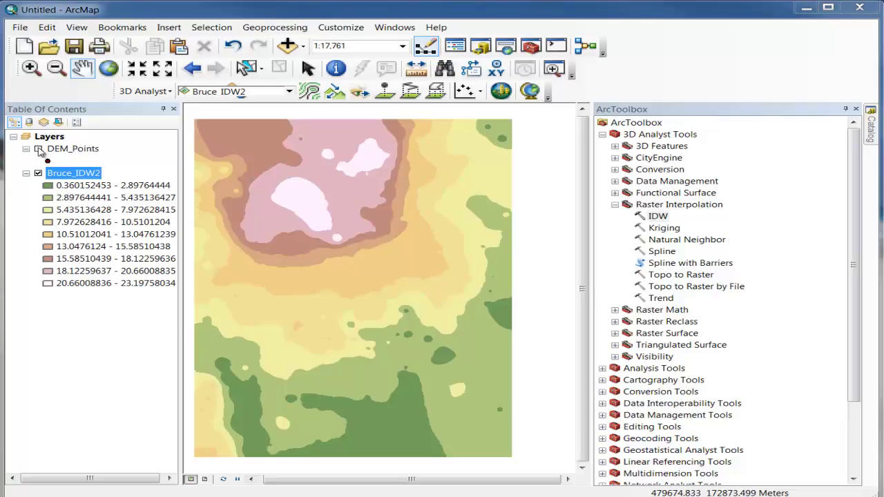
Step: Show the DEM_Points layer over the IDW surface and label its points with the Elevation field
left_click(38, 149)
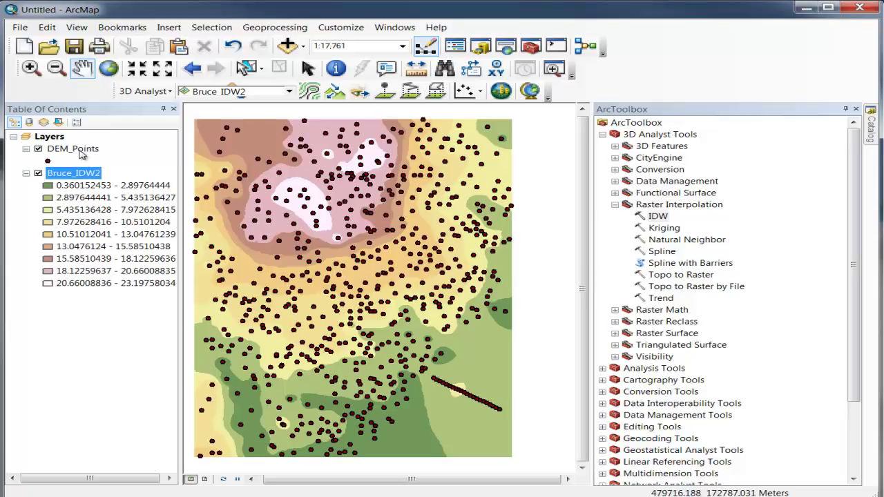
double_click(85, 151)
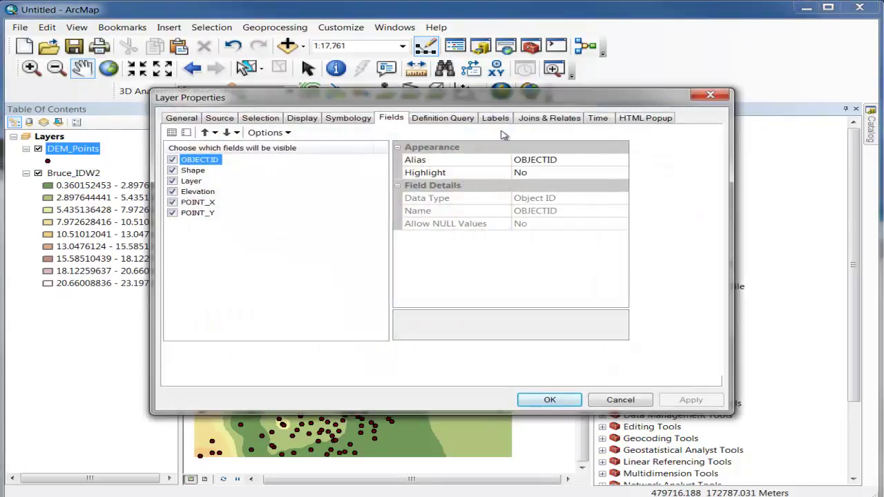
left_click(493, 119)
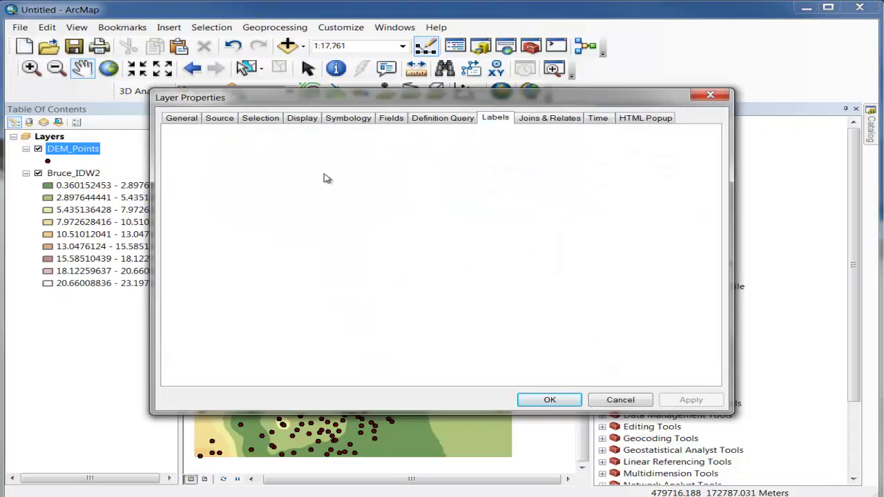
left_click(318, 222)
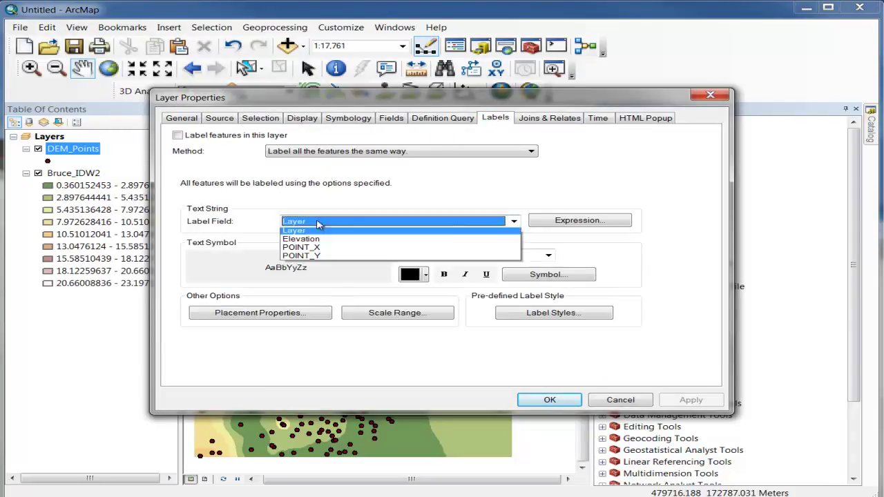
left_click(304, 250)
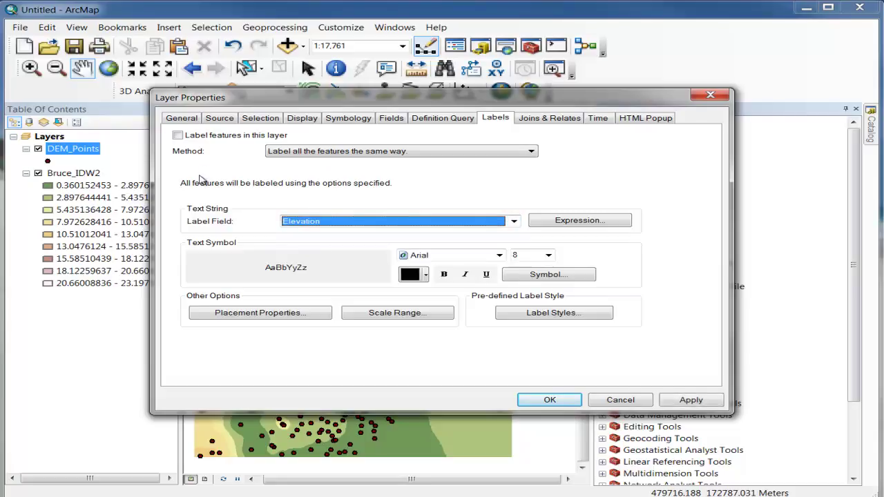
left_click(178, 136)
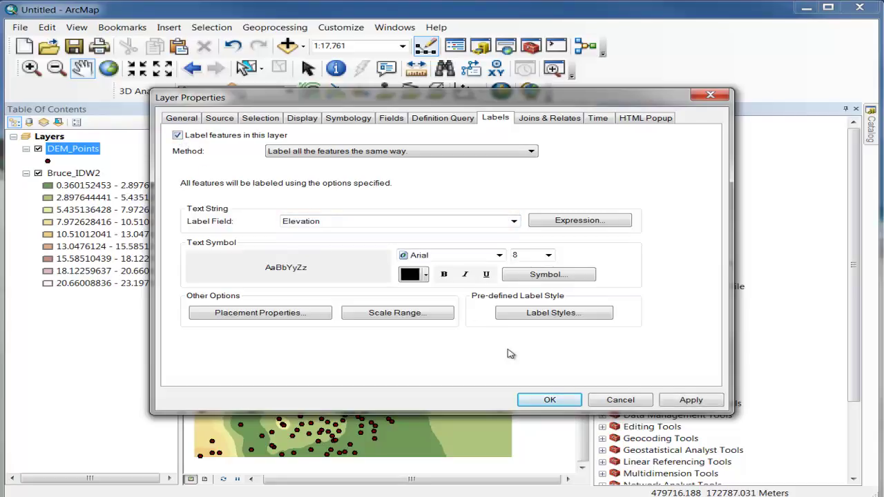
left_click(549, 401)
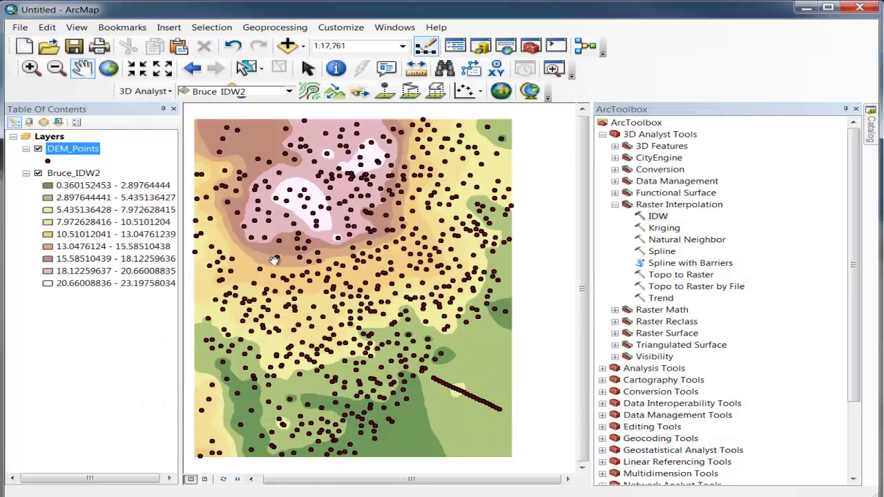
Step: Examine up close how the elevation labels compare with the IDW surface bands around the highest area
left_click(30, 68)
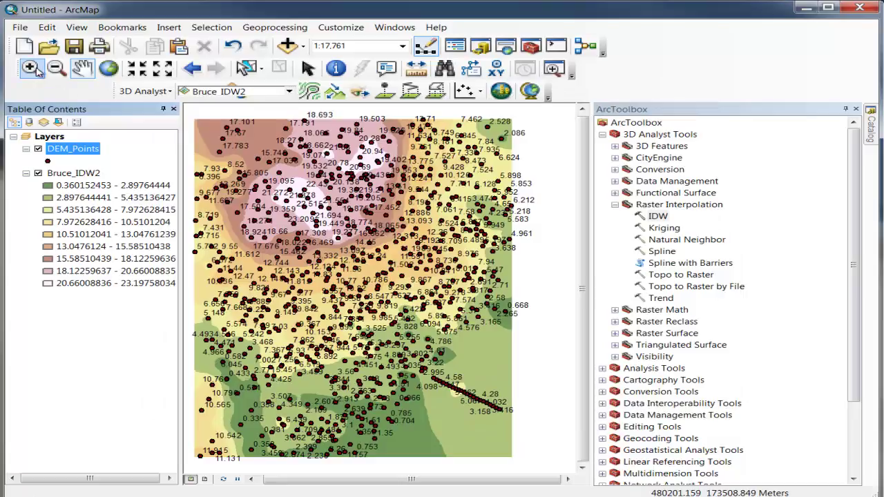
left_click_drag(277, 207, 375, 259)
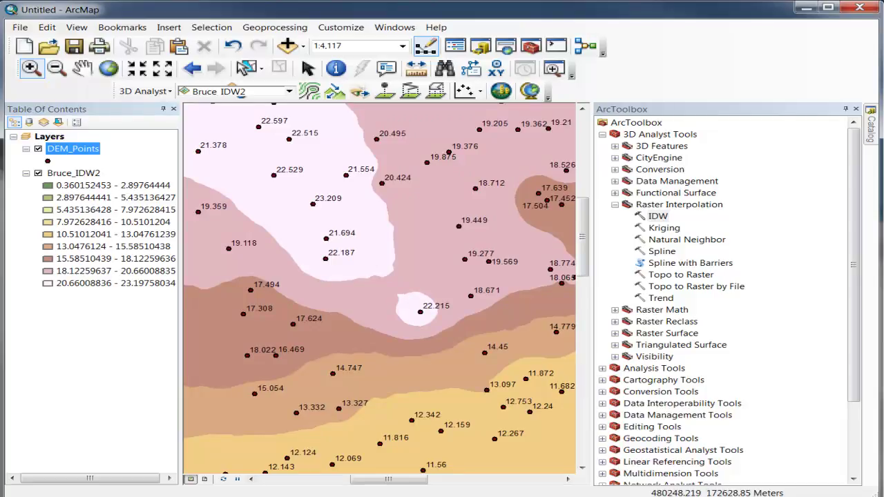
left_click(57, 68)
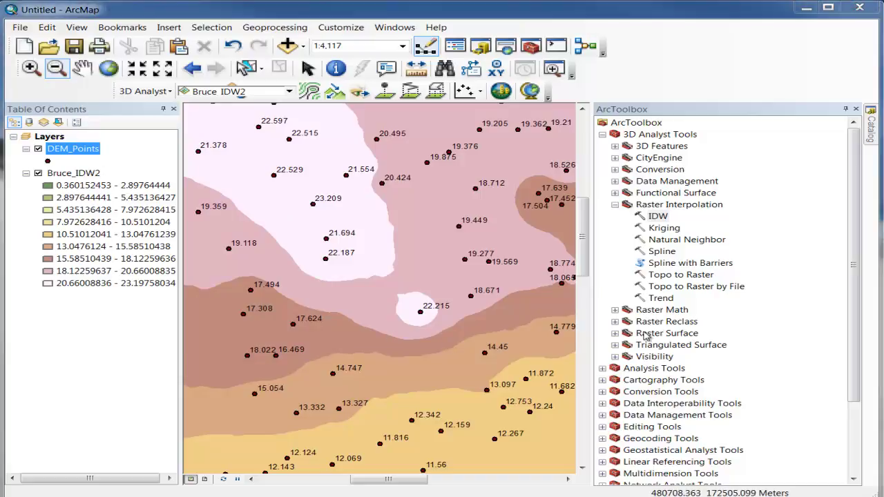
Step: Set up a Spline interpolation of DEM_Points on the Elevation field with output raster Bruce_Spline2 in 3d_Terrain.gdb
double_click(664, 253)
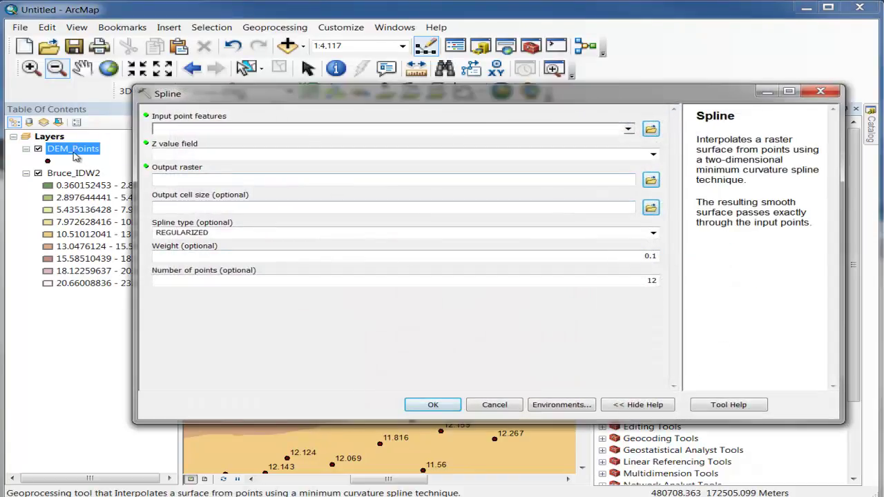
left_click_drag(72, 151, 179, 132)
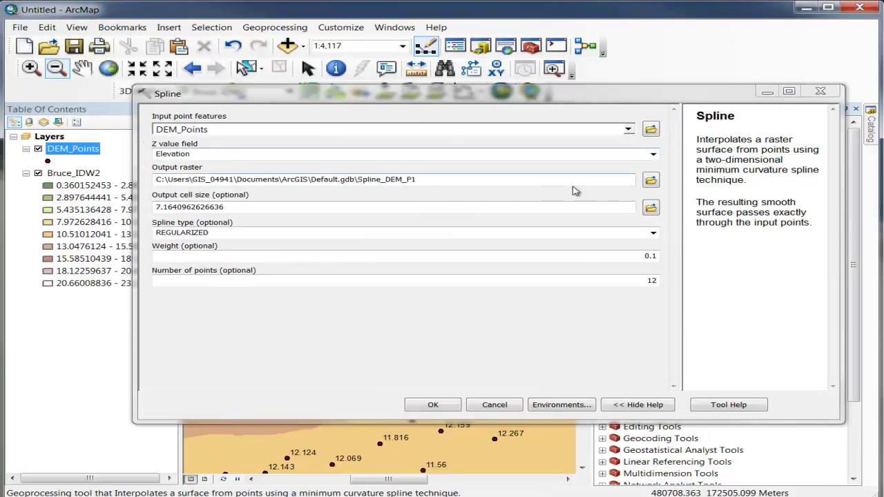
left_click(651, 180)
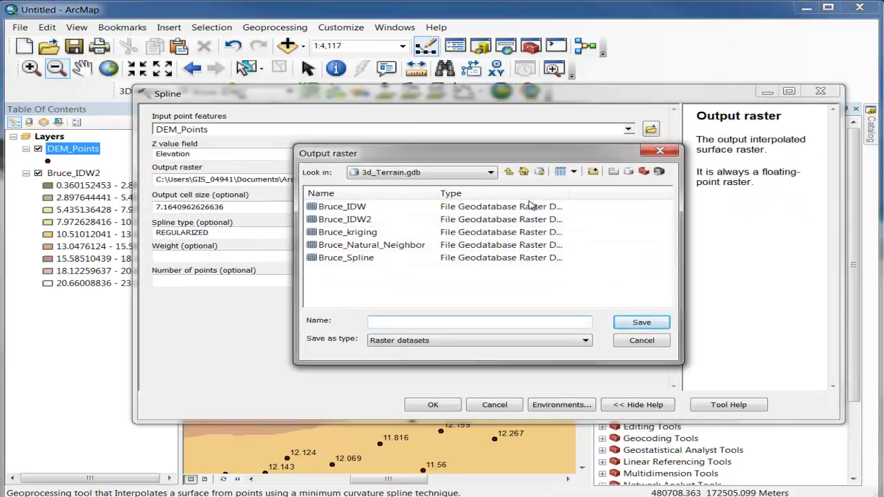
left_click(349, 258)
left_click(433, 322)
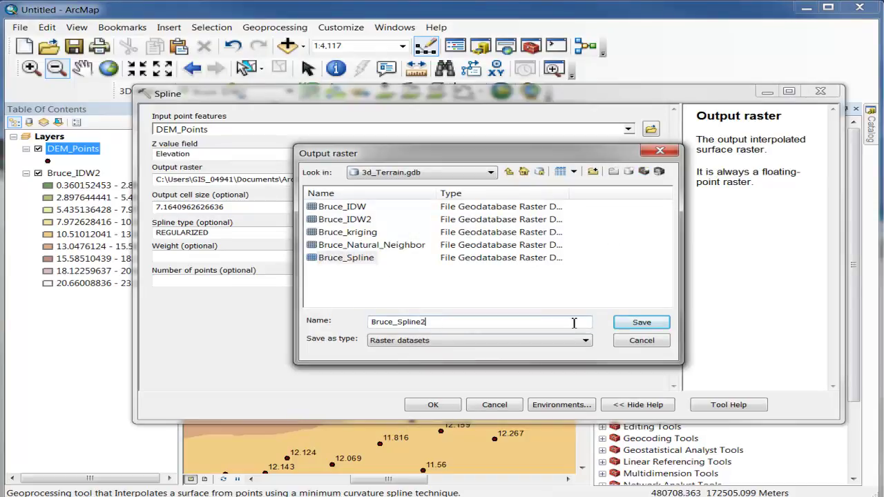
left_click(633, 323)
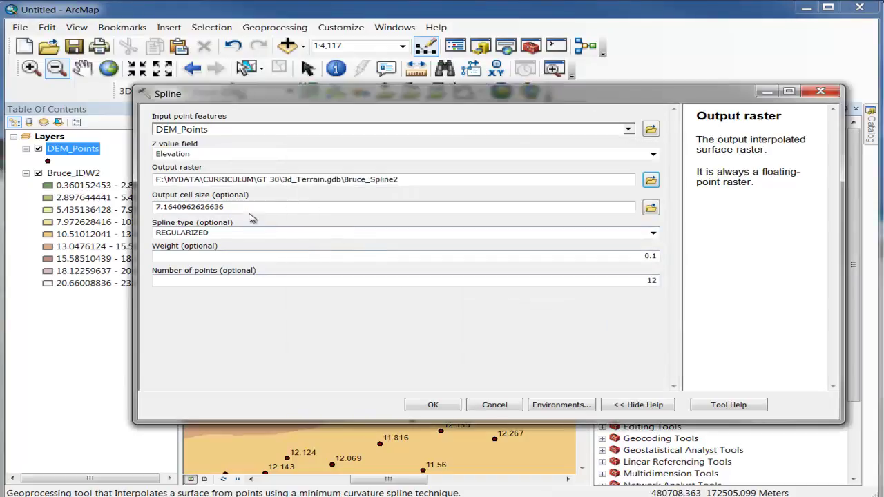
Step: Set the output cell size to 10 and the spline type to TENSION, and generate the spline surface
left_click_drag(241, 212, 114, 225)
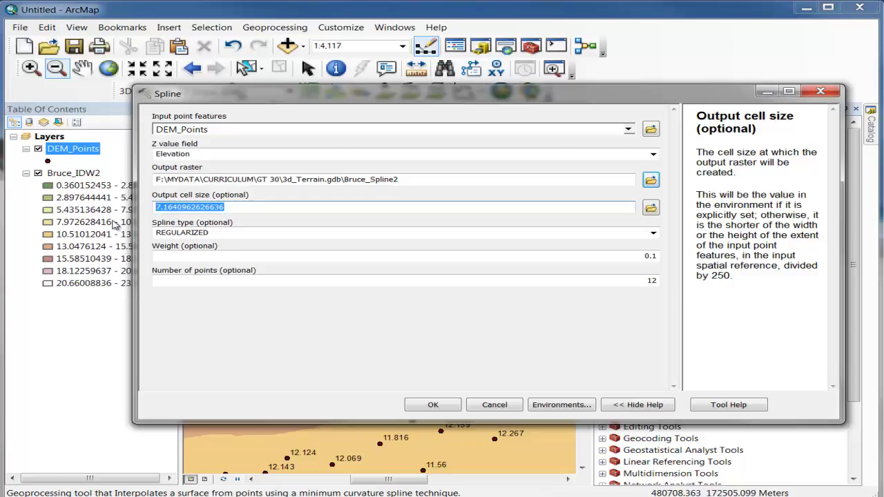
type("10")
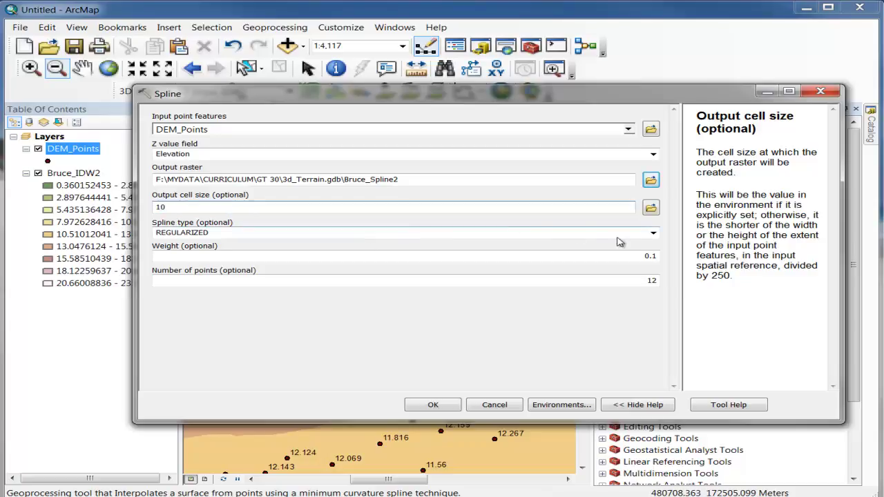
left_click(653, 236)
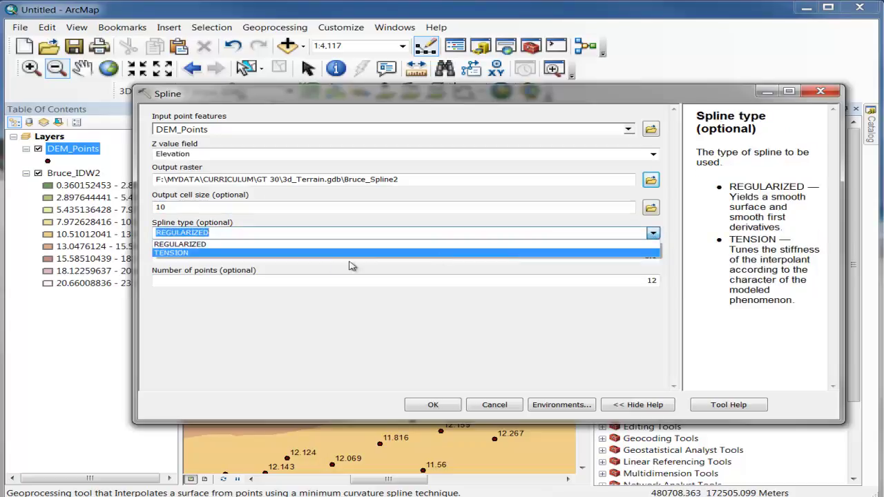
left_click(274, 253)
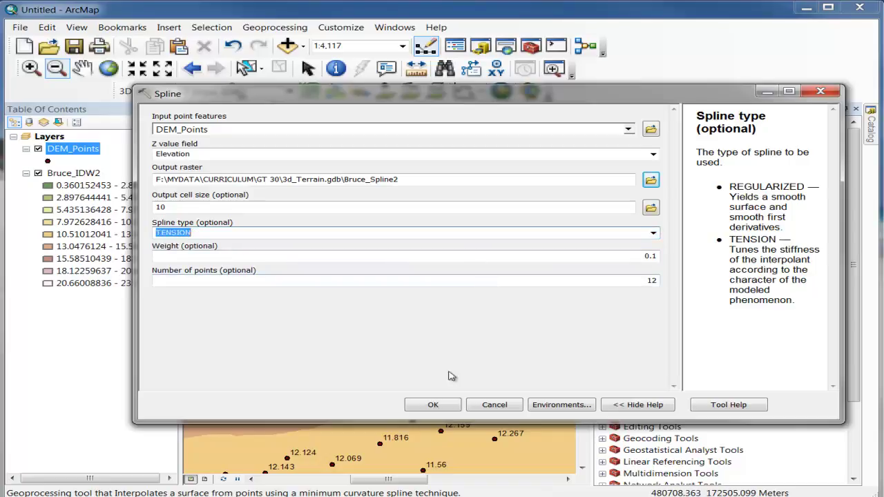
left_click(424, 408)
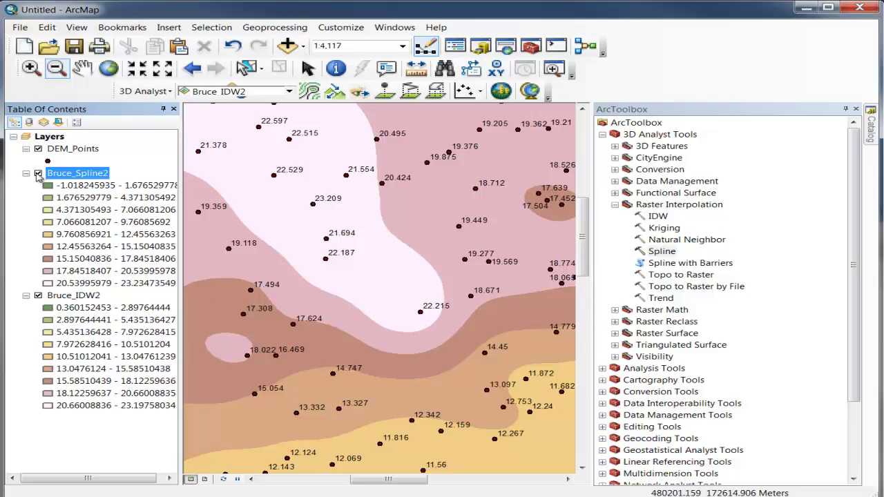
Step: Compare the spline and IDW surfaces around the labelled high area by turning Bruce_Spline2 off and on
left_click(38, 174)
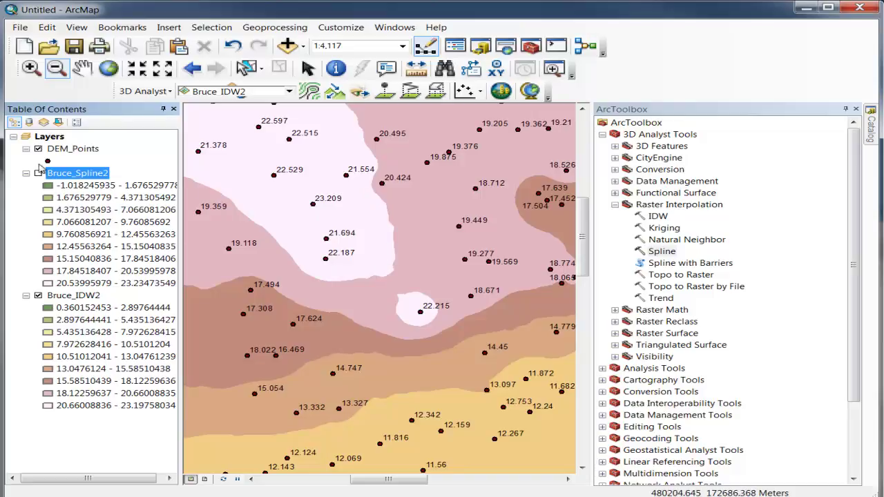
left_click(38, 174)
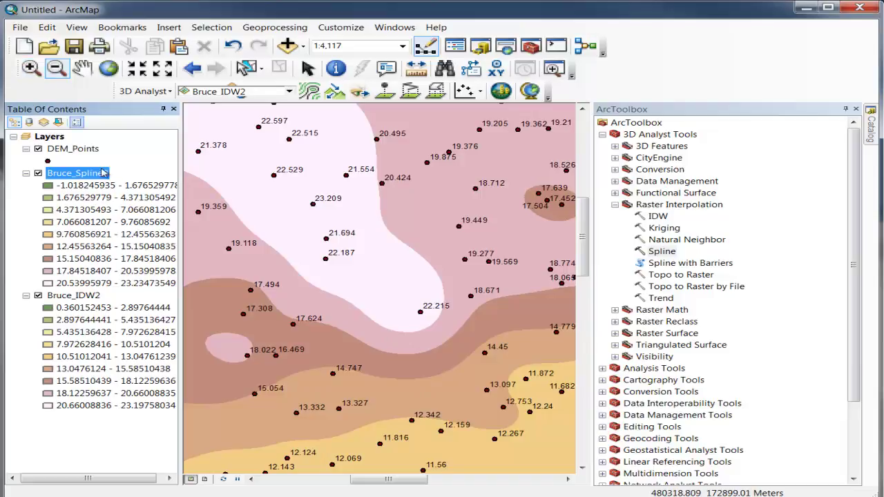
Step: Show the full extent of the Bruce_Spline2 layer and hide the DEM_Points layer
right_click(104, 175)
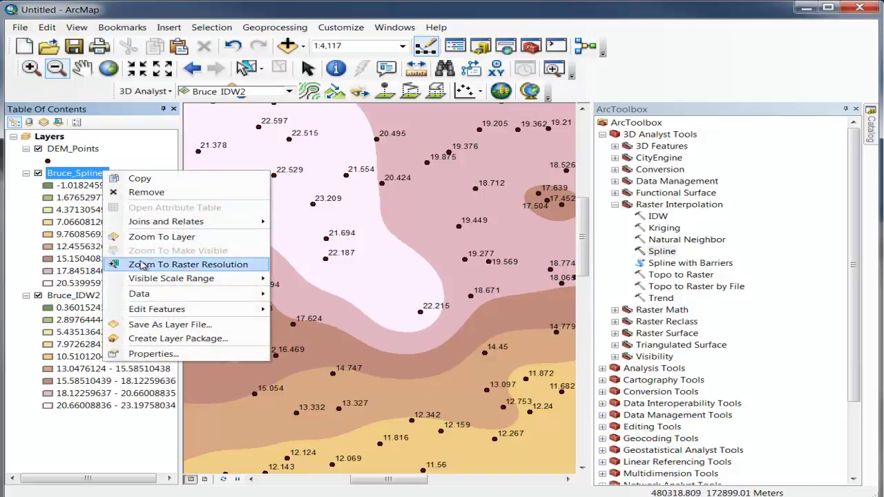
left_click(139, 237)
left_click(38, 148)
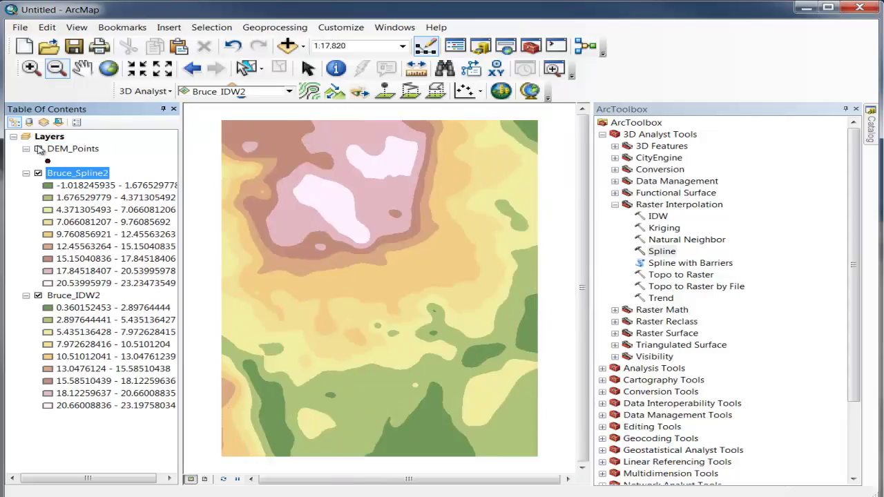
Step: Compare the whole Bruce_Spline2 surface with Bruce_IDW2 by toggling the spline layer's visibility
left_click(38, 173)
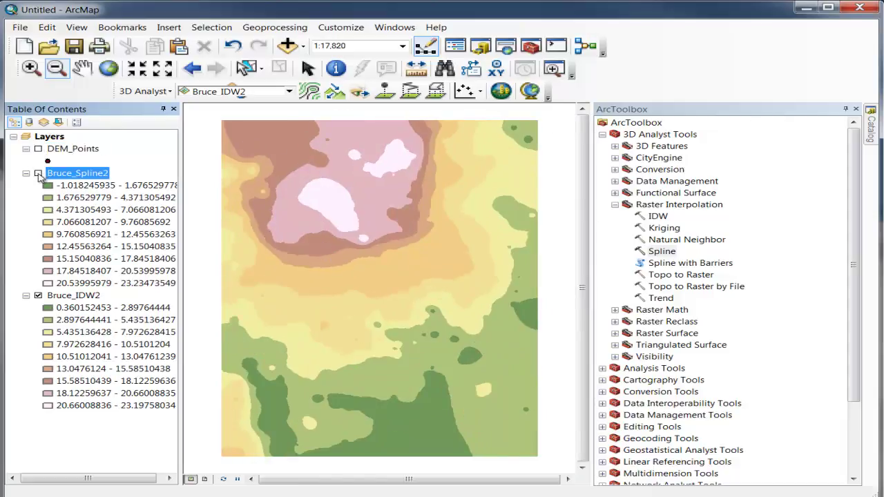
left_click(38, 173)
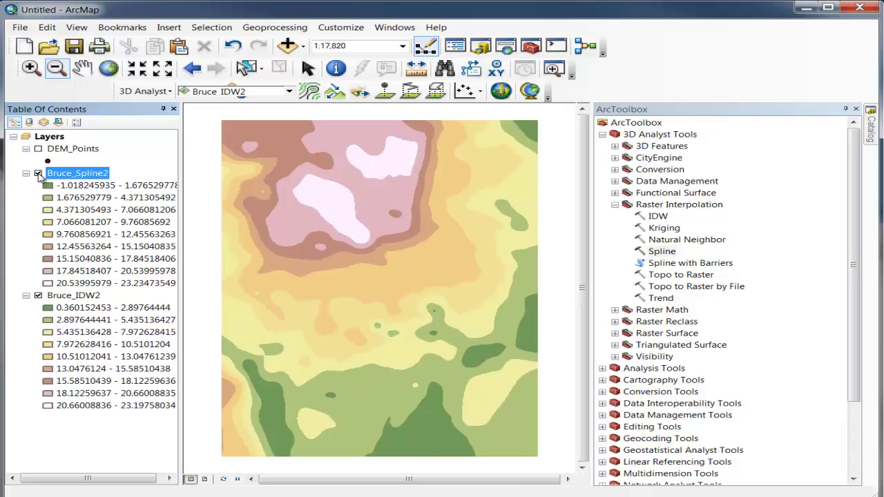
left_click(38, 173)
left_click(38, 174)
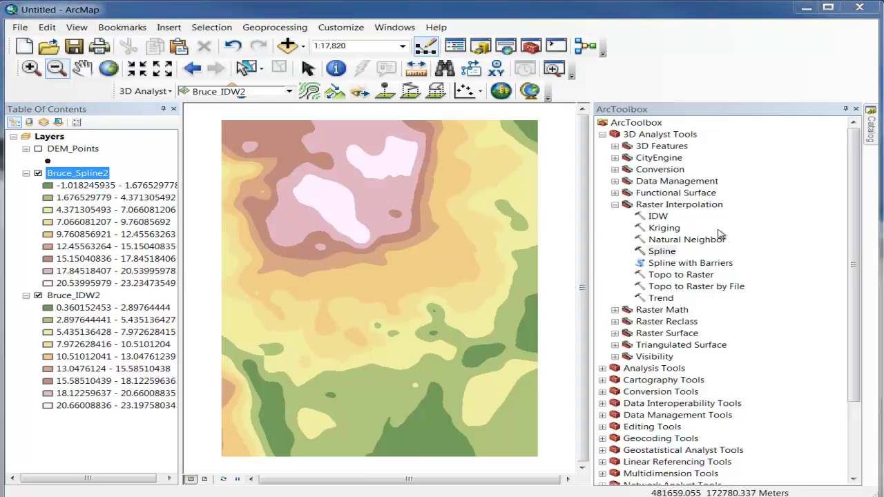
Step: Set up a Kriging interpolation of DEM_Points on the Elevation field with output surface raster Bruce_kriging2 in 3d_Terrain.gdb
double_click(664, 229)
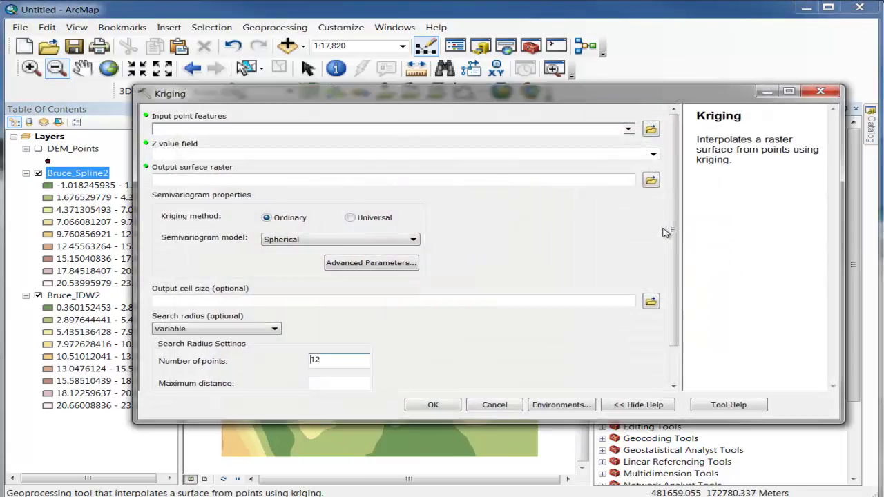
left_click_drag(66, 150, 188, 128)
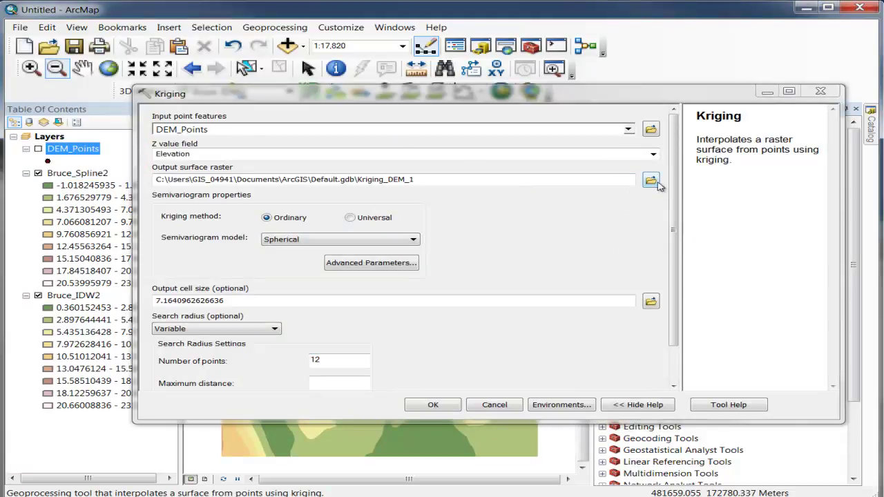
left_click(651, 180)
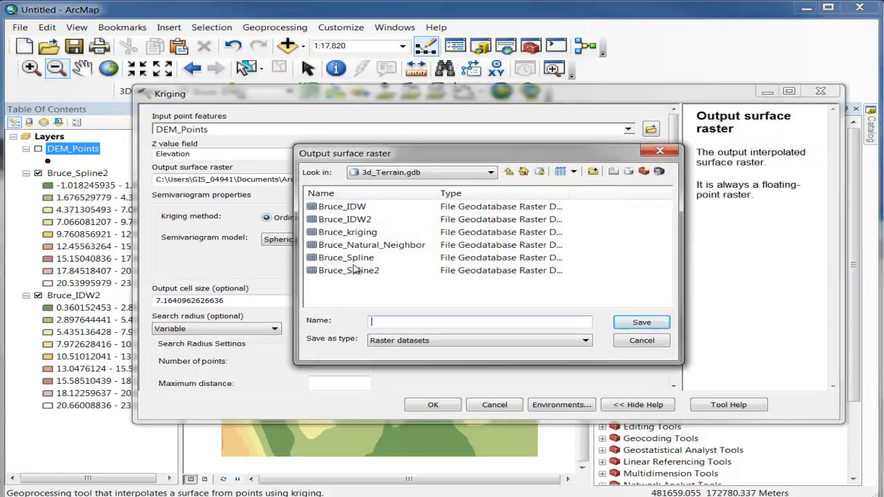
left_click(357, 235)
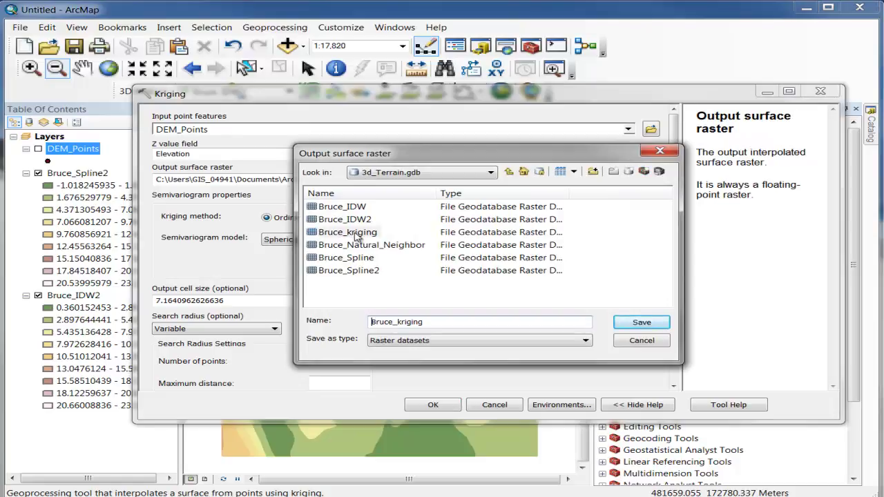
left_click(431, 323)
type("2")
left_click(640, 324)
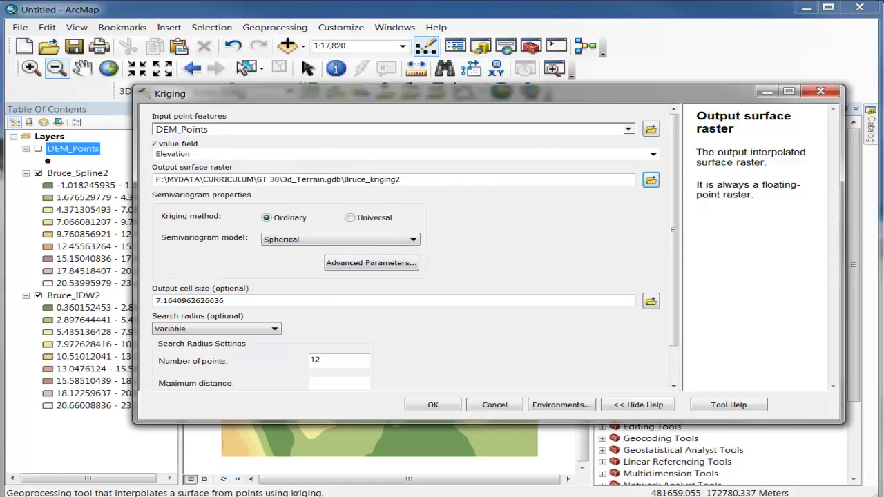
Step: Choose the Gaussian semivariogram model, set the output cell size to 10, and generate the kriging surface
left_click(414, 239)
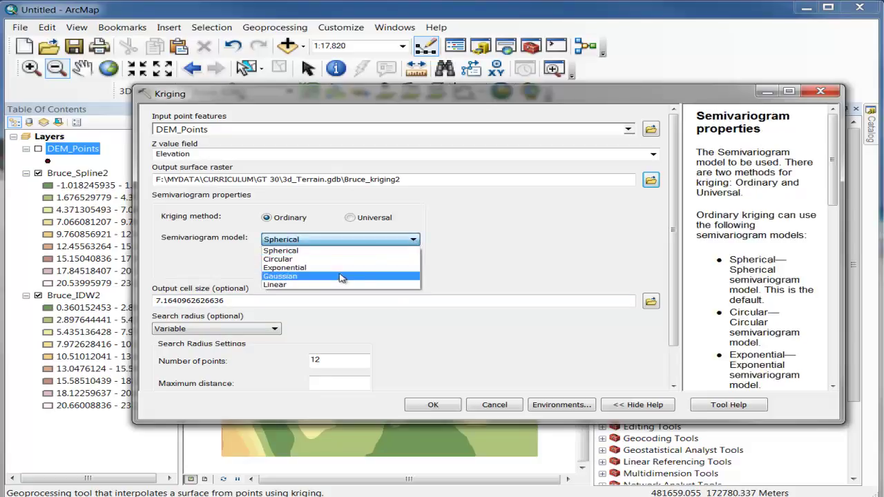
left_click(337, 277)
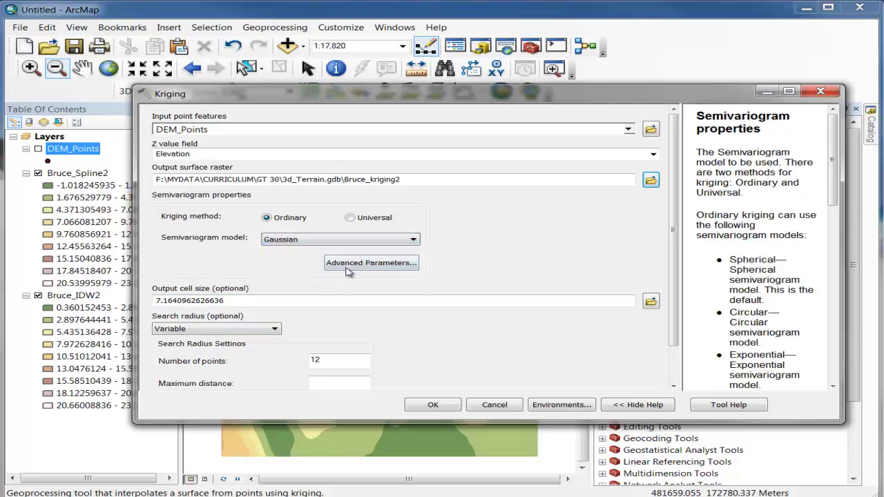
left_click(238, 306)
left_click_drag(238, 306, 111, 314)
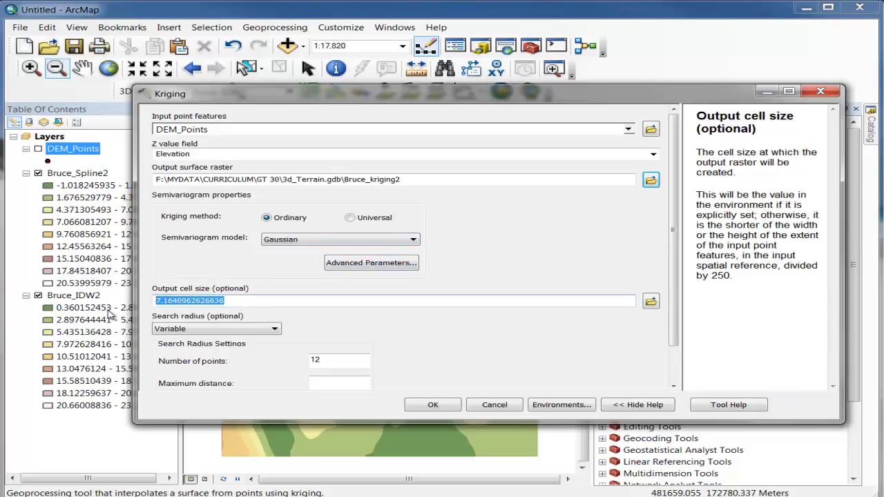
type("10")
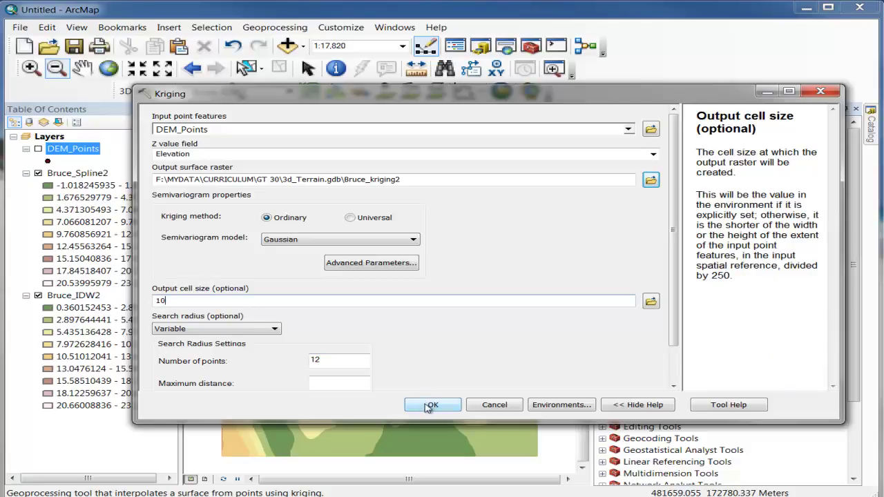
left_click(432, 405)
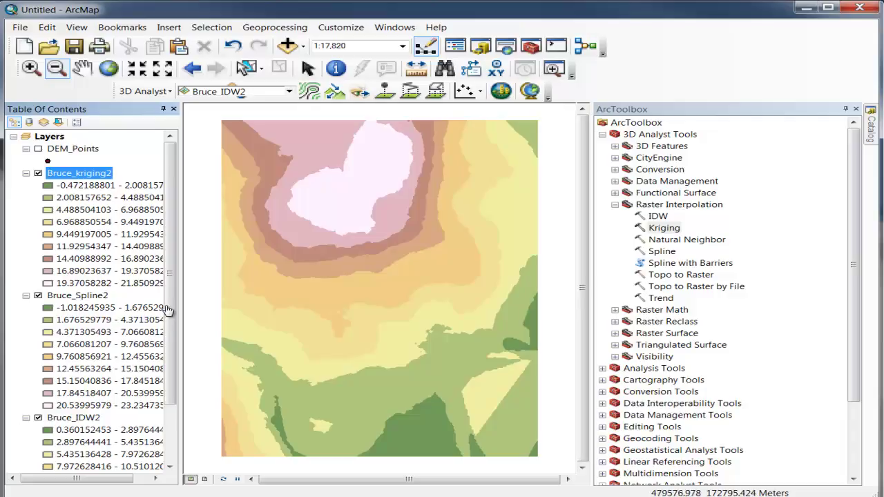
Step: Compare the Bruce_kriging2 surface with the spline surface beneath it by toggling the kriging layer's visibility
key("space")
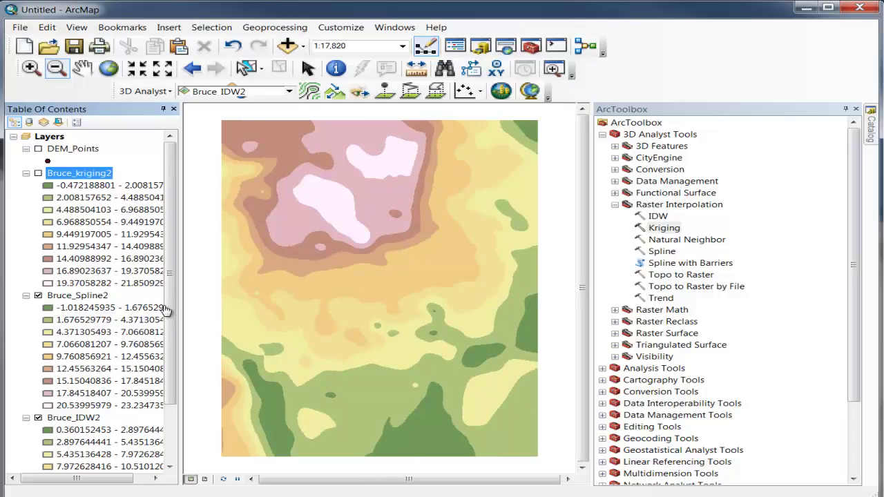
key("space")
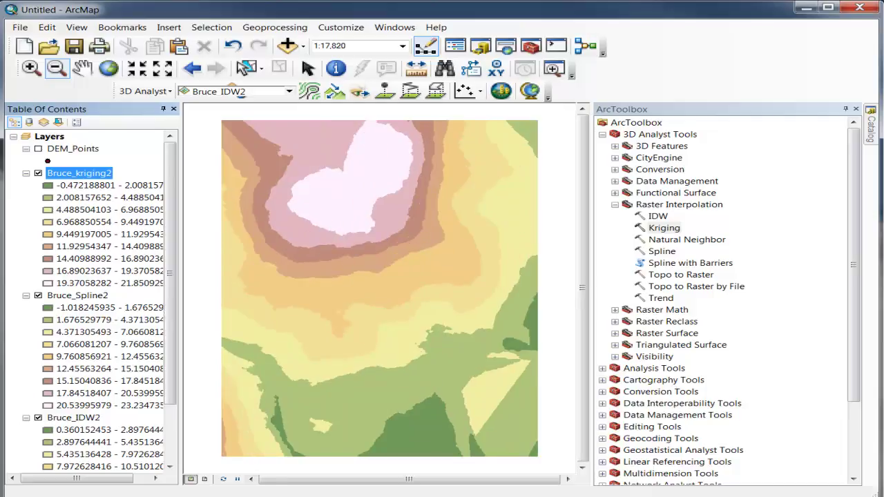
key("space")
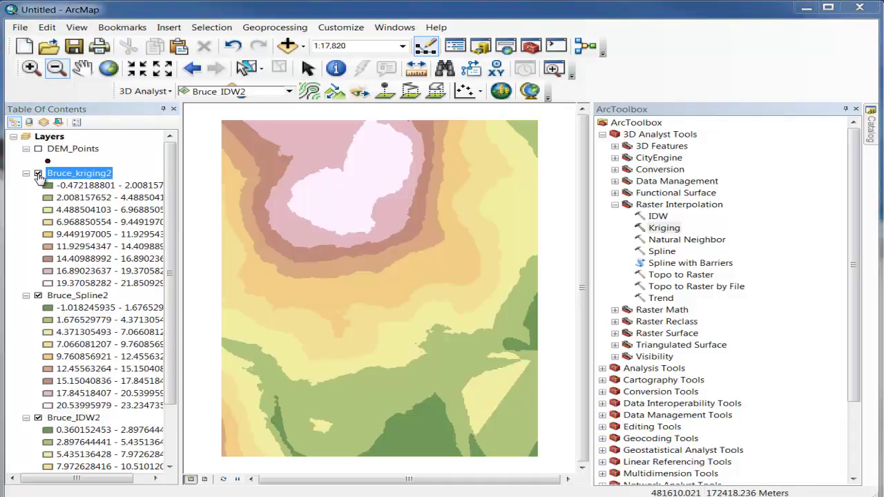
Step: Set up a Natural Neighbor interpolation of DEM_Points on the Elevation field with output raster Bruce_Natural_Neighbor2 in 3d_Terrain.gdb
key("Down")
key("Return")
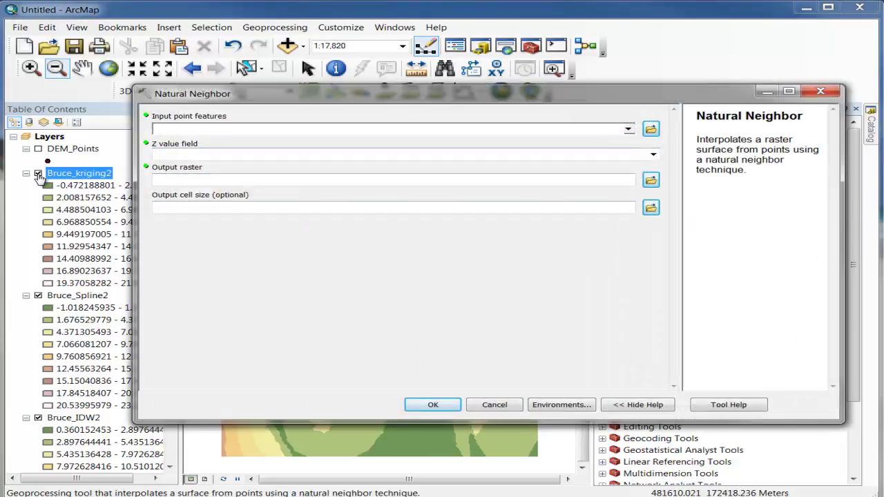
left_click(73, 149)
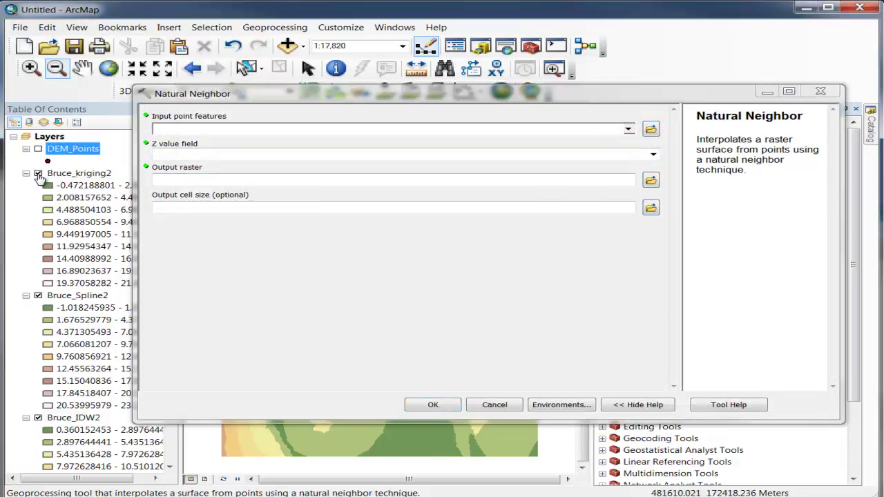
left_click_drag(74, 149, 387, 130)
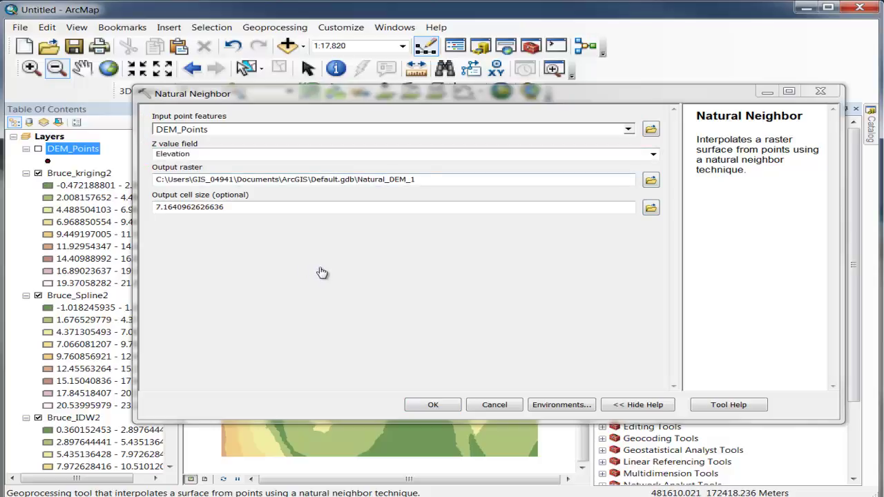
left_click(650, 179)
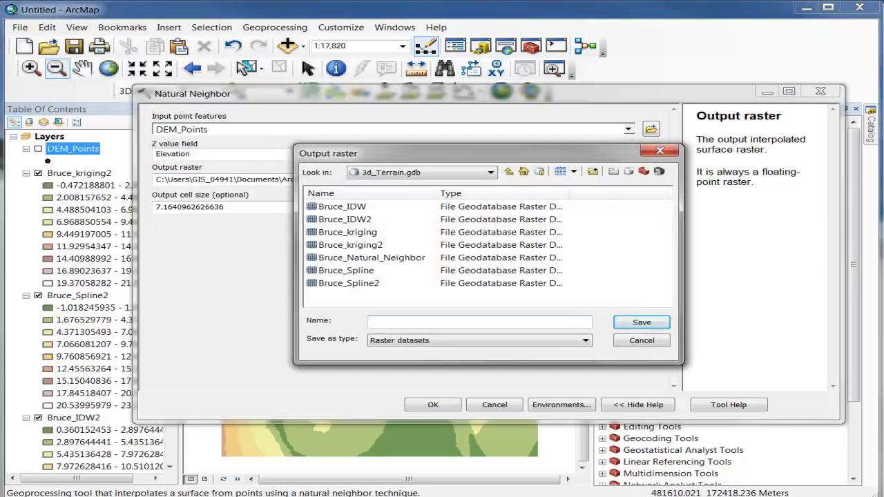
left_click(371, 258)
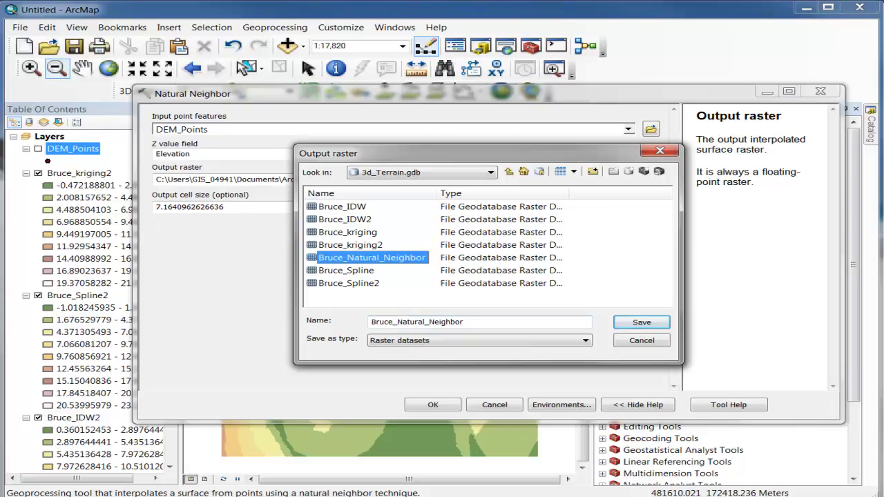
left_click(465, 322)
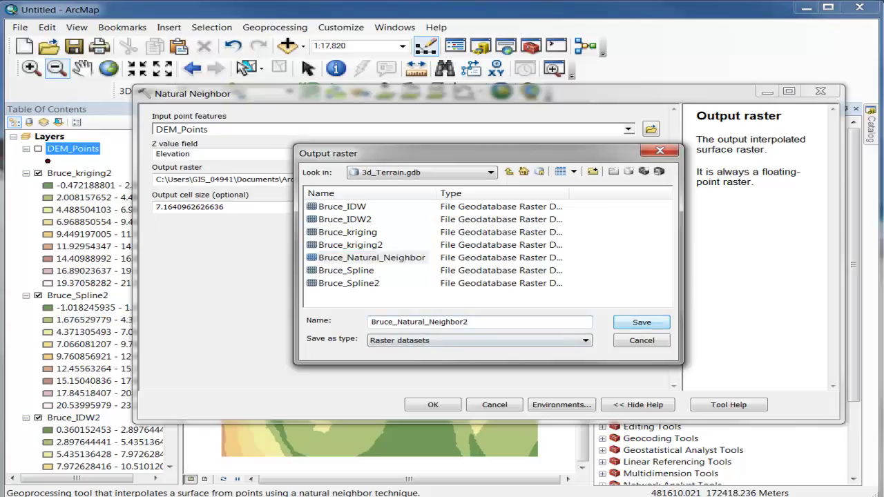
left_click(641, 322)
Step: Set the output cell size to 10 and generate the Natural Neighbor surface
key("Tab")
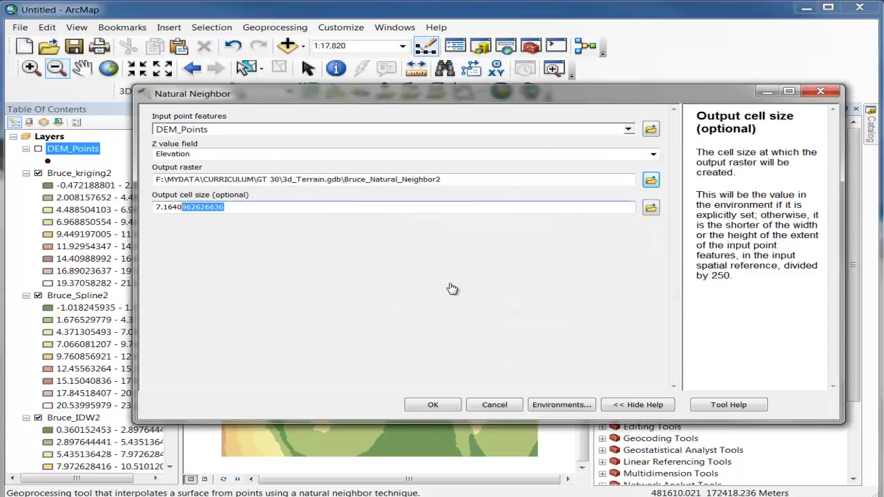
type("10")
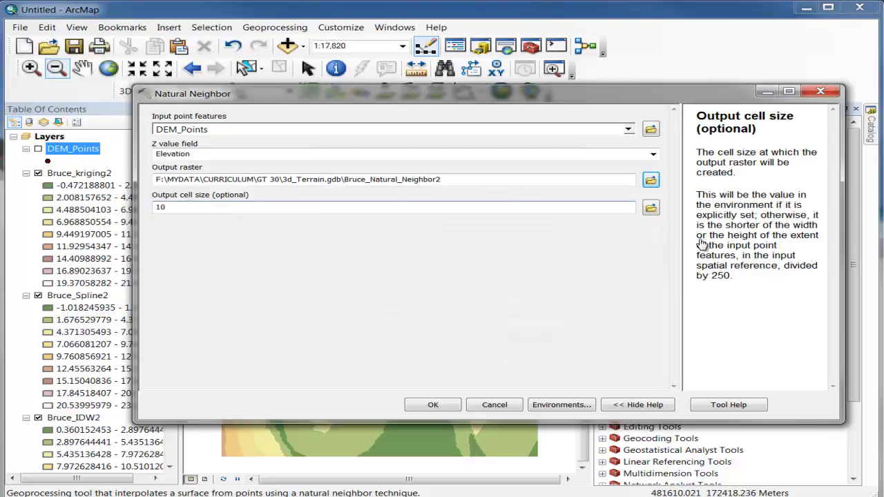
key("Return")
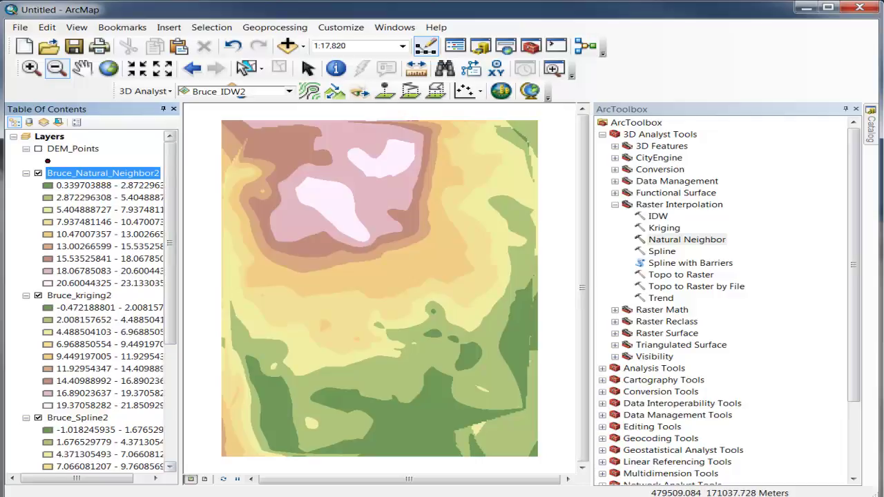
Step: Switch the map from data view to the page layout view
left_click(204, 479)
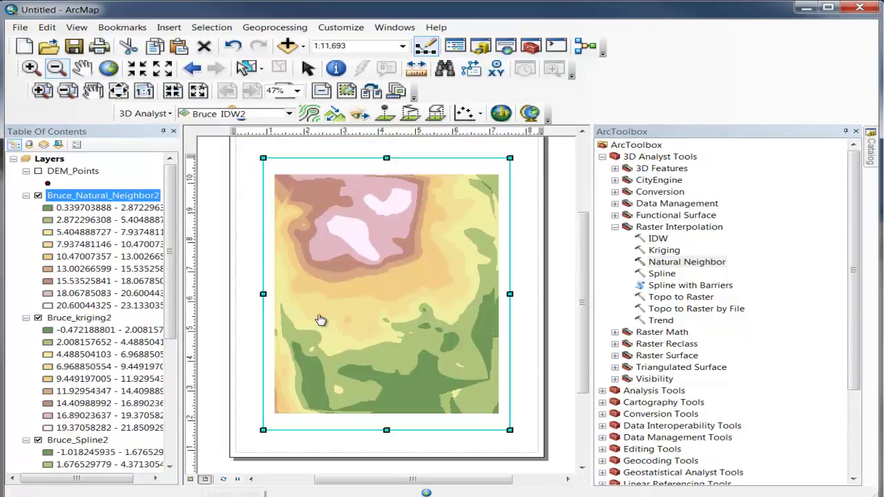